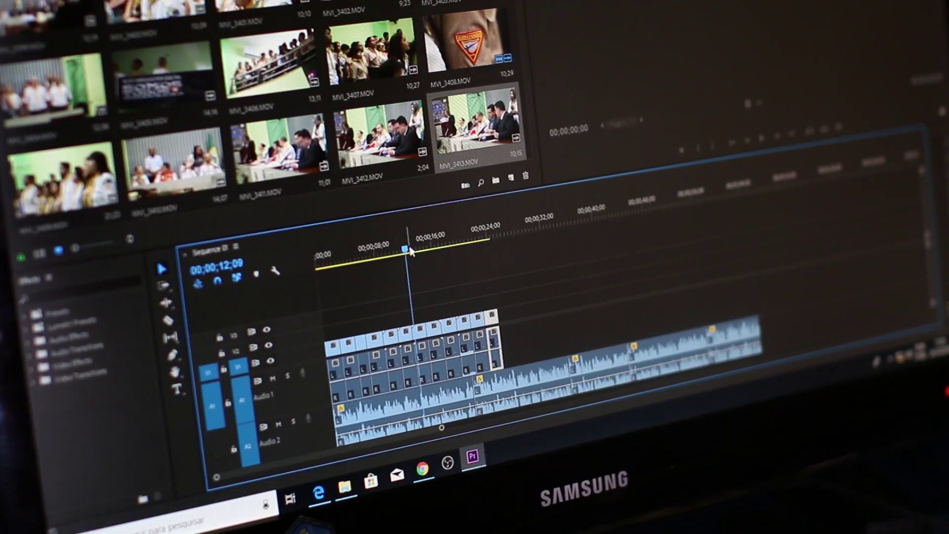
- Scrub through the butterfly sequence and trim the end of the video clip
left_click_drag(406, 250, 474, 245)
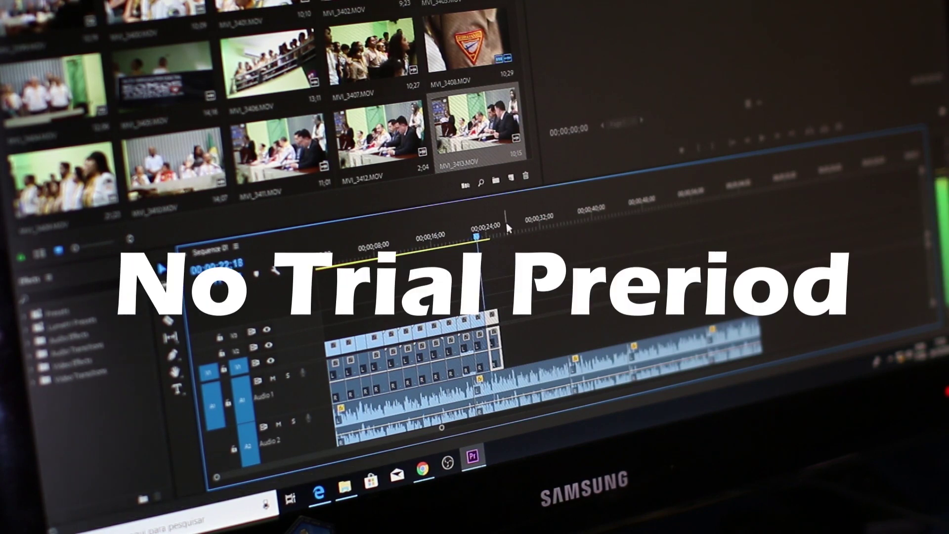
left_click_drag(474, 239, 488, 237)
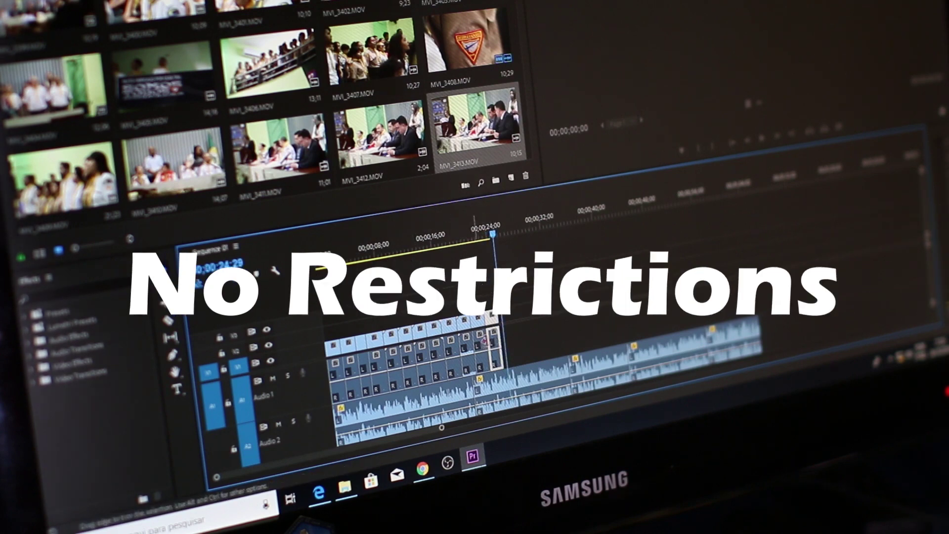
left_click_drag(495, 341, 511, 339)
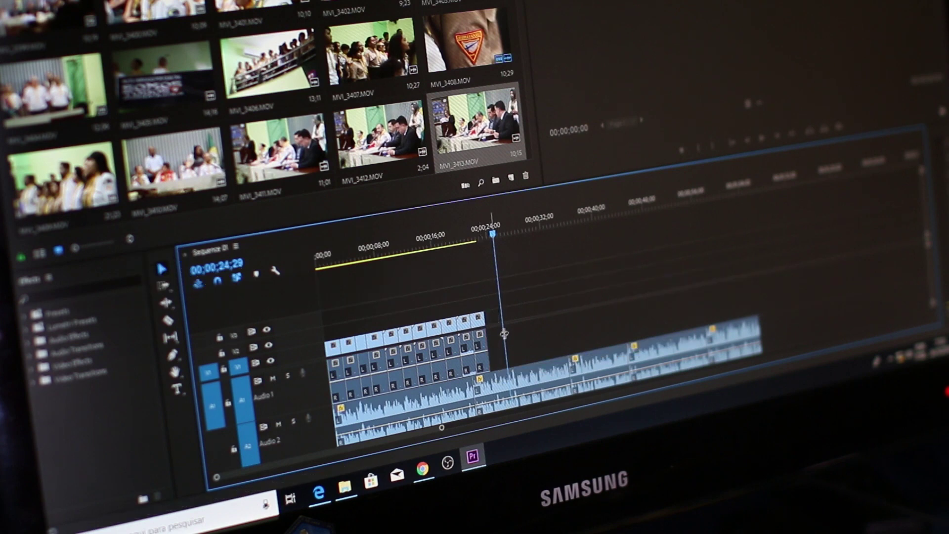
left_click(406, 252)
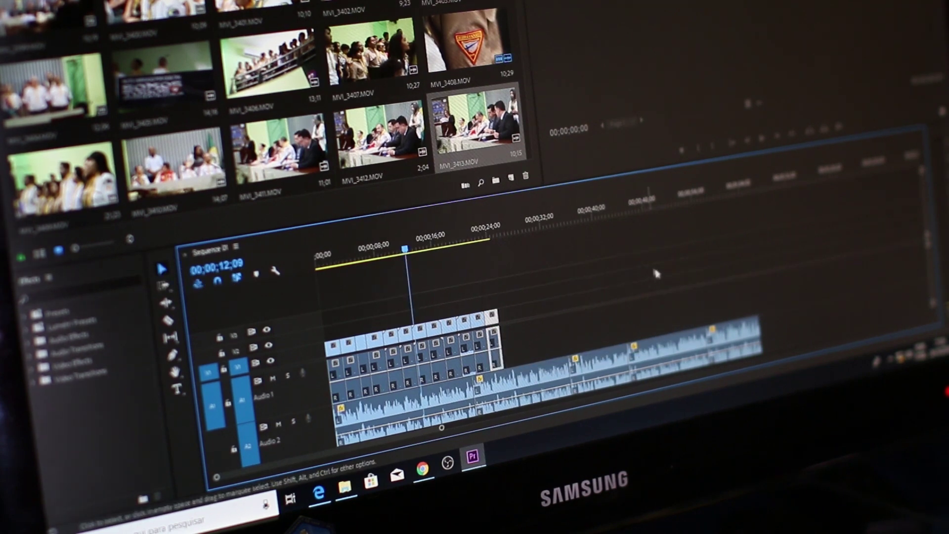
left_click_drag(408, 252, 468, 239)
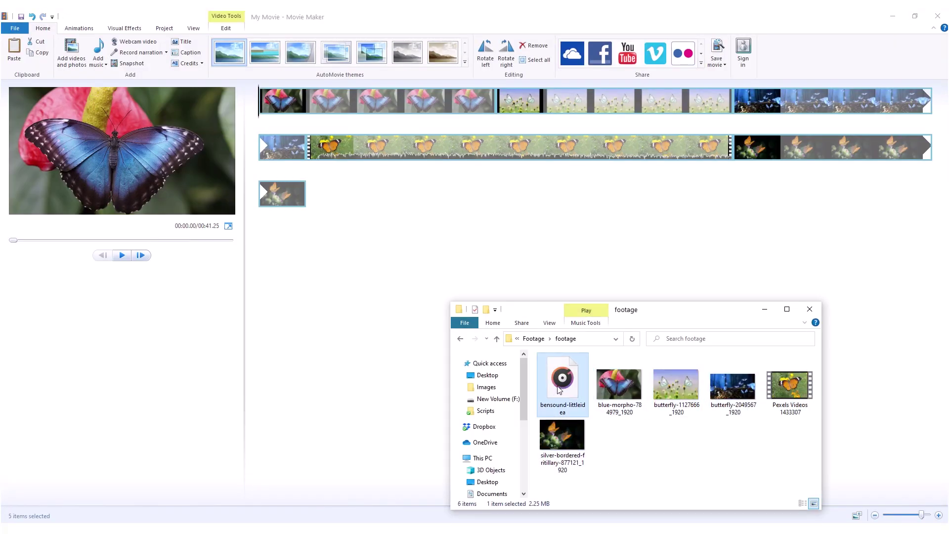
- Add the bensound-littleidea music and give it slow fade-in and fade-out
left_click_drag(563, 382, 279, 125)
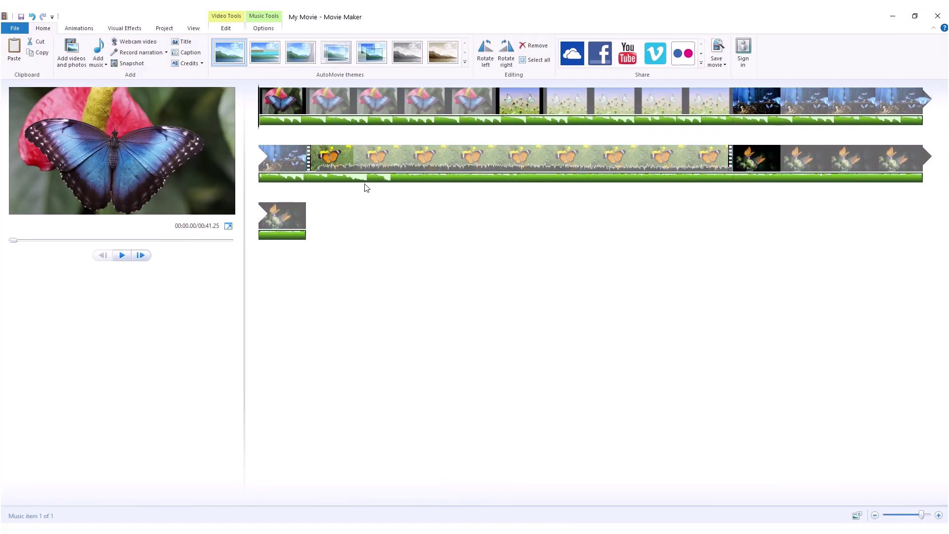
left_click(227, 29)
left_click(263, 28)
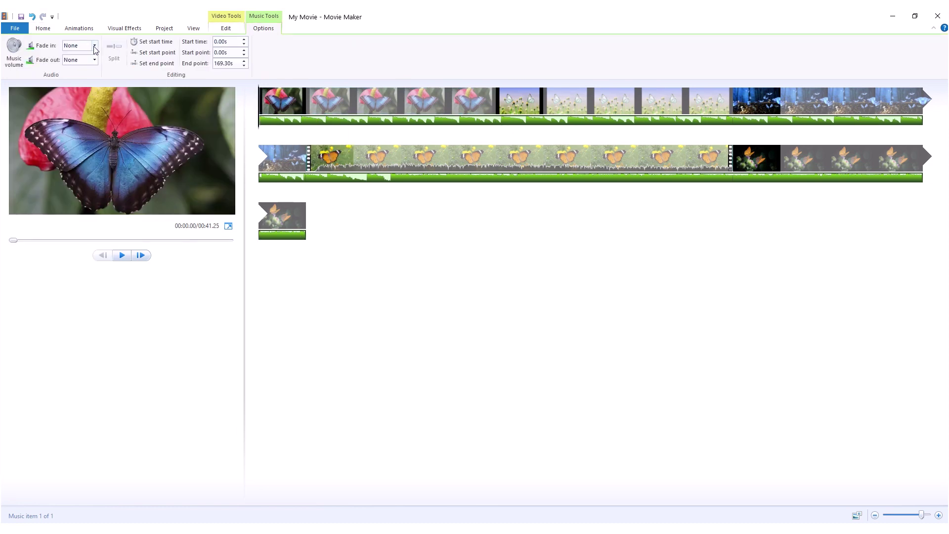
left_click(92, 59)
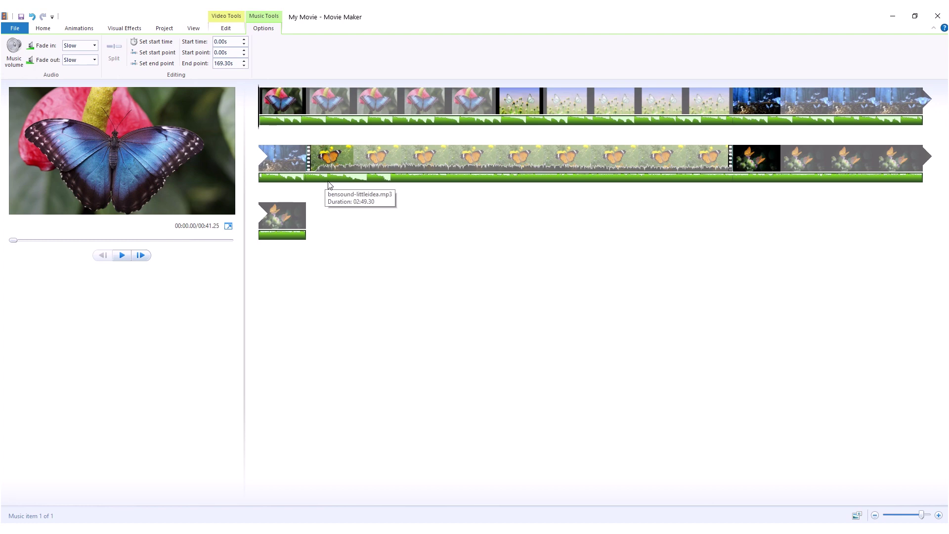
- Split the second-row clip at two points
left_click(448, 157)
right_click(448, 157)
left_click(474, 257)
left_click(543, 158)
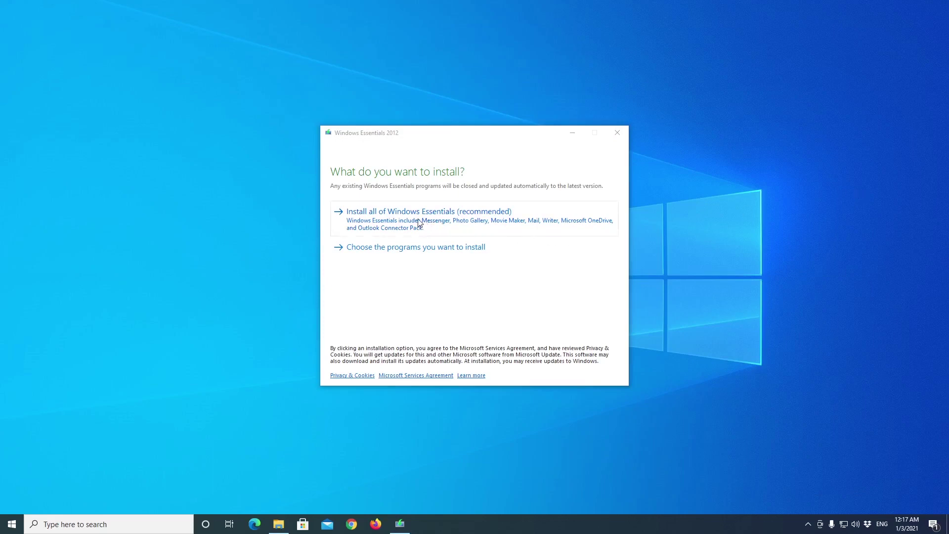
- Deselect Messenger, Mail and Writer, install the remaining programs, and close the installer
left_click(397, 250)
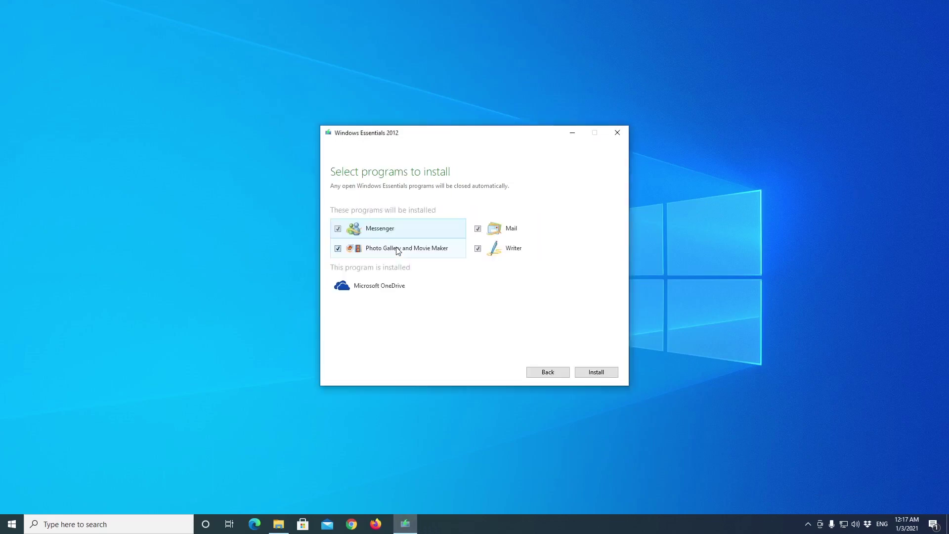
left_click(339, 228)
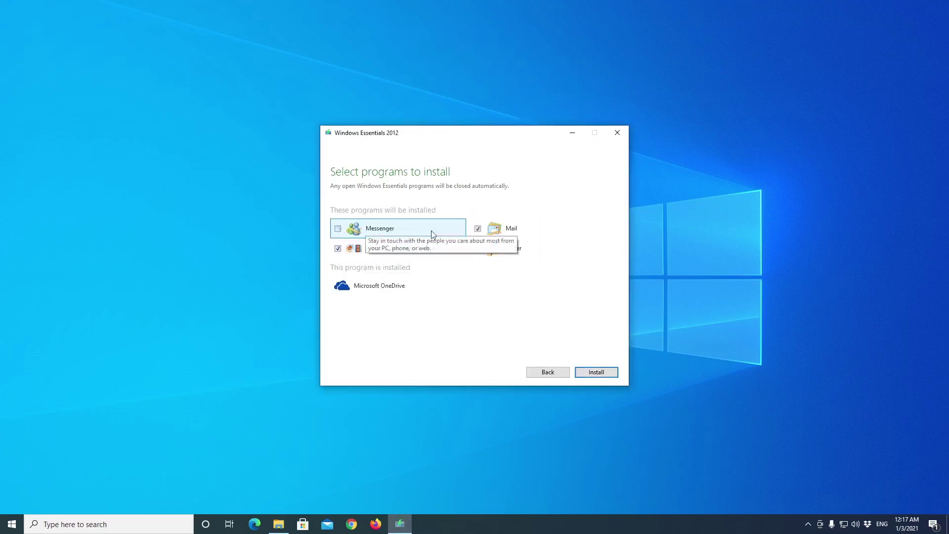
left_click(478, 229)
left_click(477, 248)
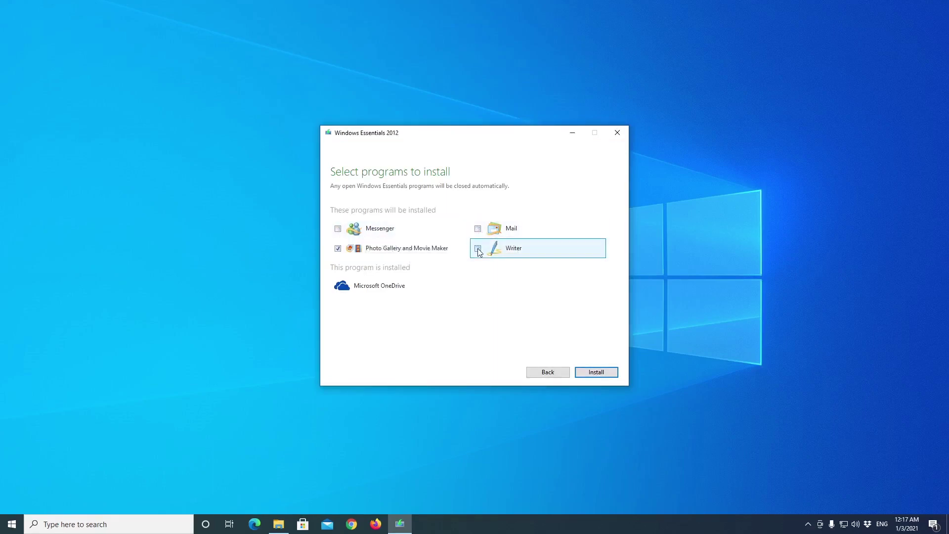
left_click(597, 371)
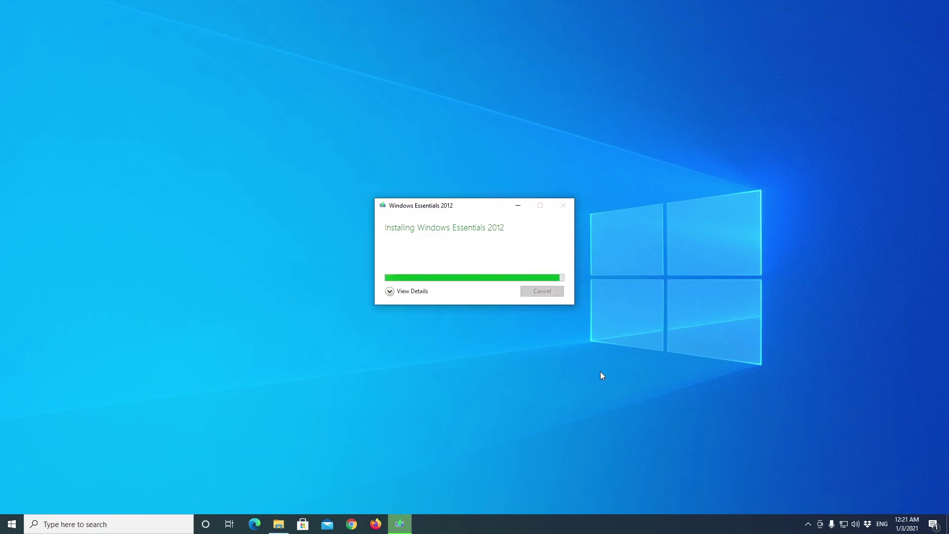
left_click(543, 289)
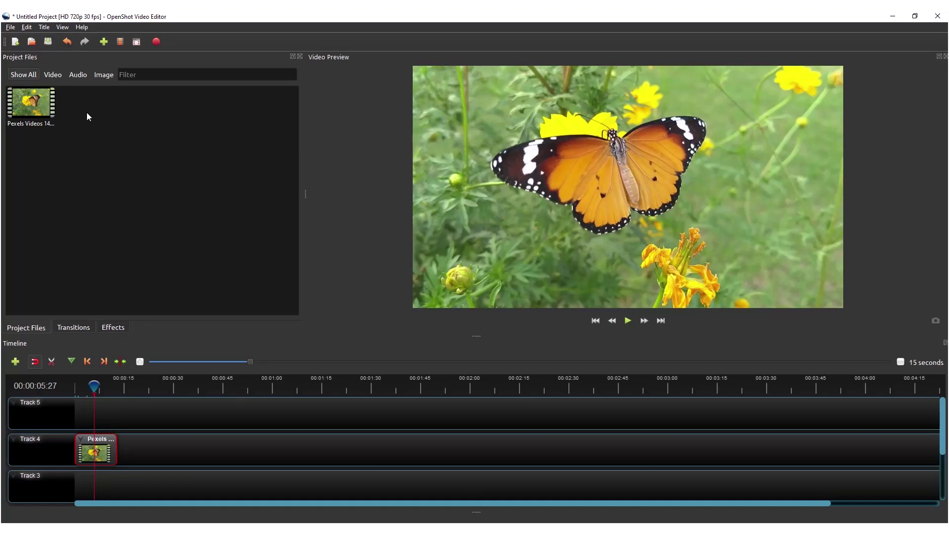
- Bring up OpenShot's project export options
left_click(11, 26)
mouse_move(36, 132)
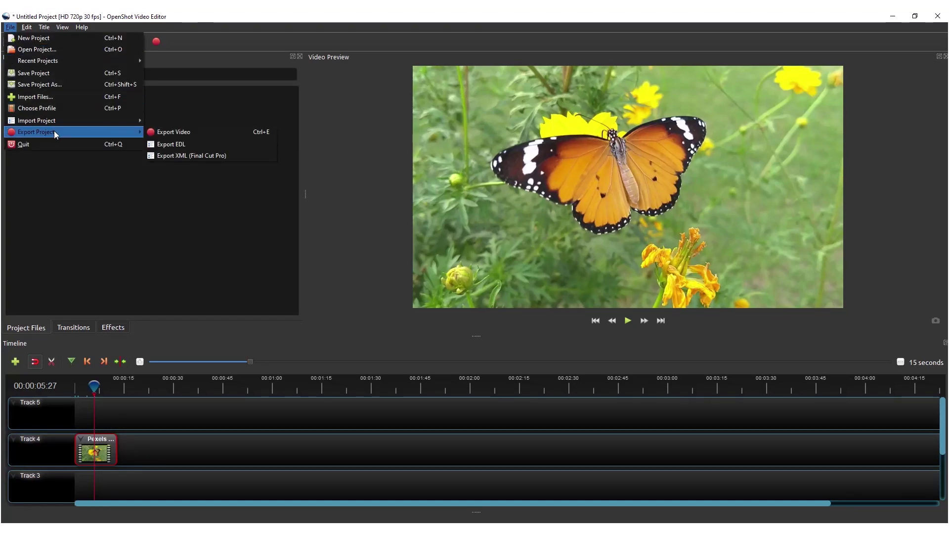
- Select the 4K UHD 2160p 23.98 fps export profile, then close without exporting
left_click(173, 132)
left_click(504, 293)
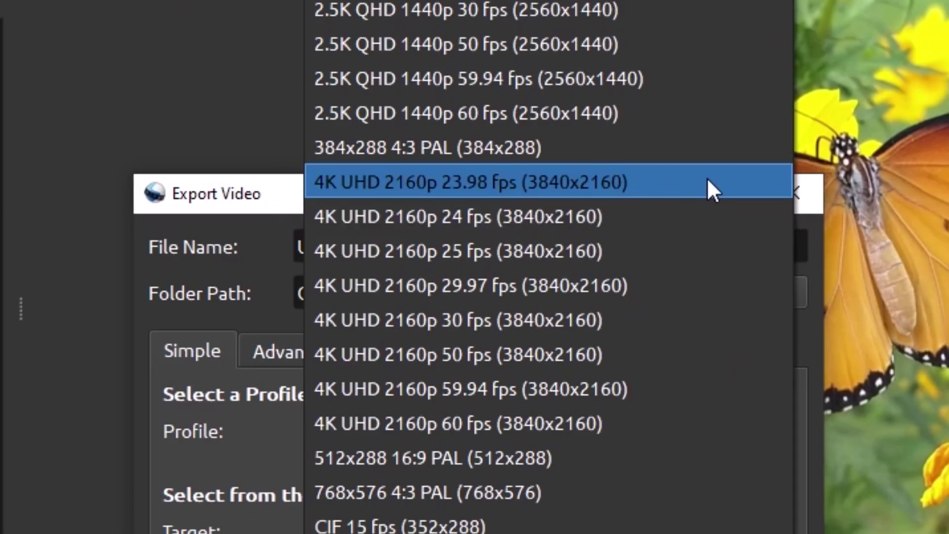
left_click(706, 177)
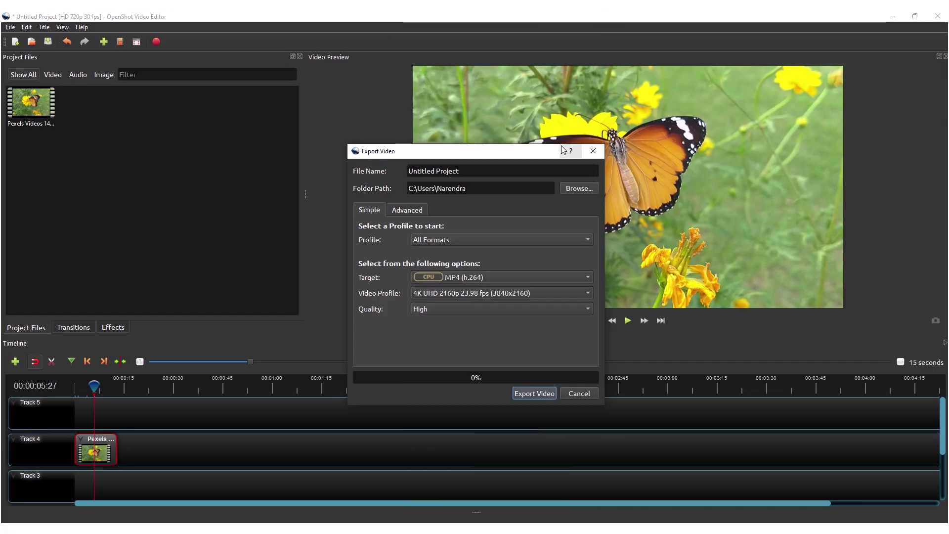
left_click(578, 393)
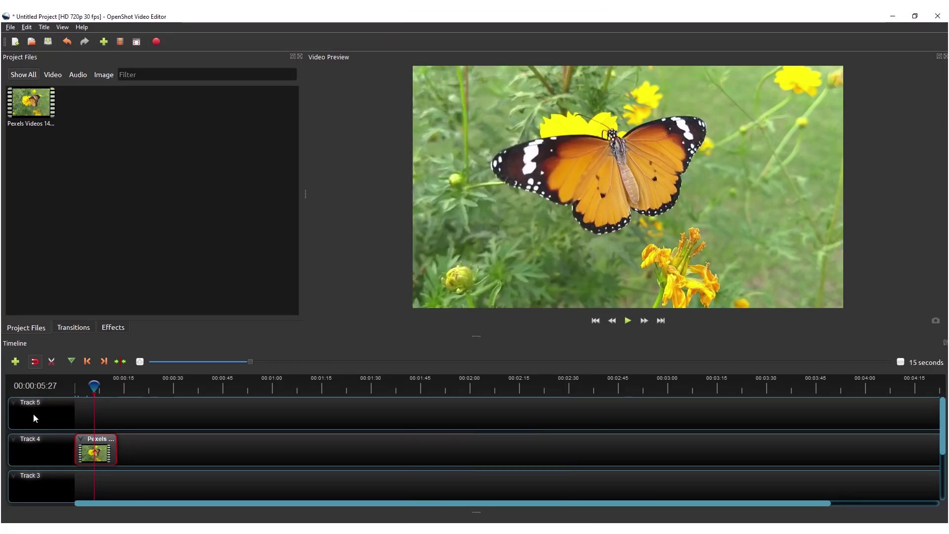
- Browse transitions and effects, then place the second clip and bensound music on Track 2
left_click(73, 327)
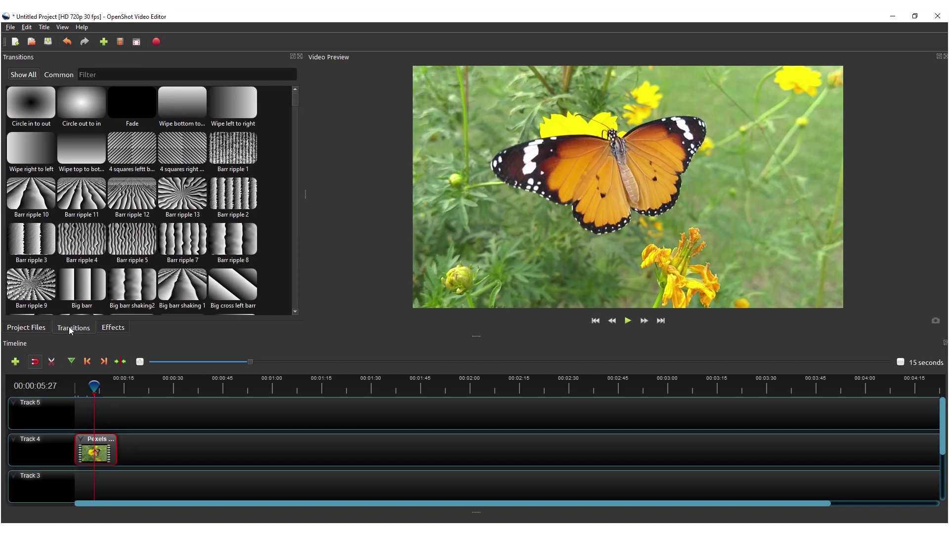
left_click(111, 328)
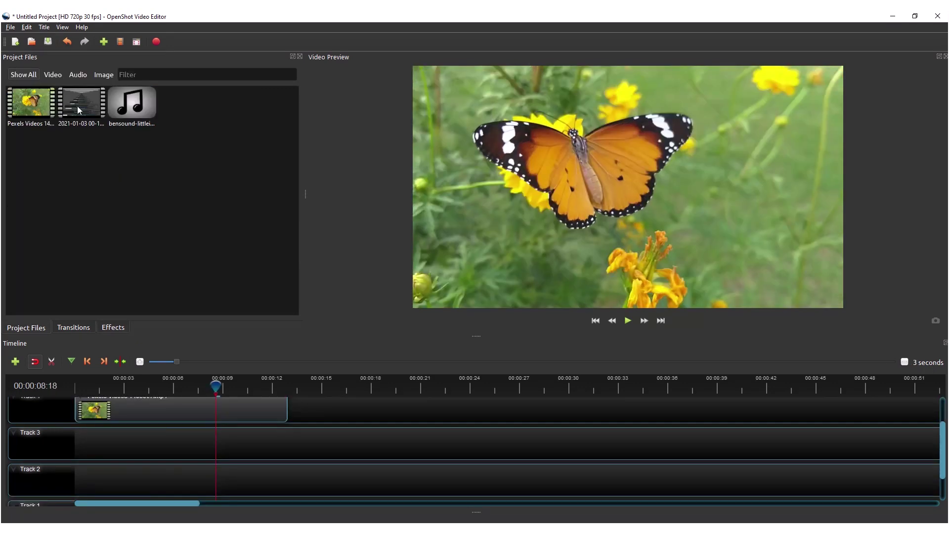
left_click_drag(80, 122, 245, 439)
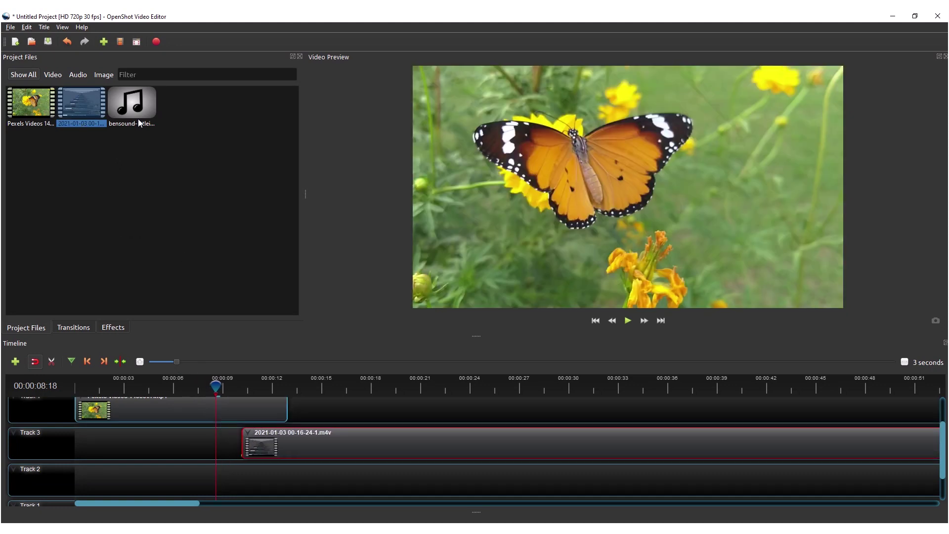
mouse_move(132, 103)
left_mouse_down()
mouse_move(157, 251)
mouse_move(73, 478)
left_mouse_up()
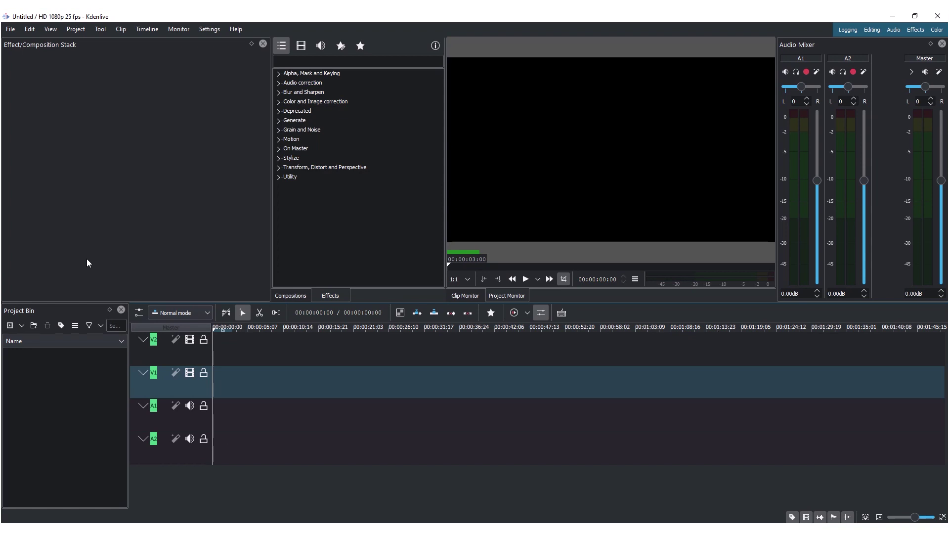
- Browse the Compositions list and keep the normal timeline editing mode
left_click(297, 296)
scroll(324, 145, "down", 5)
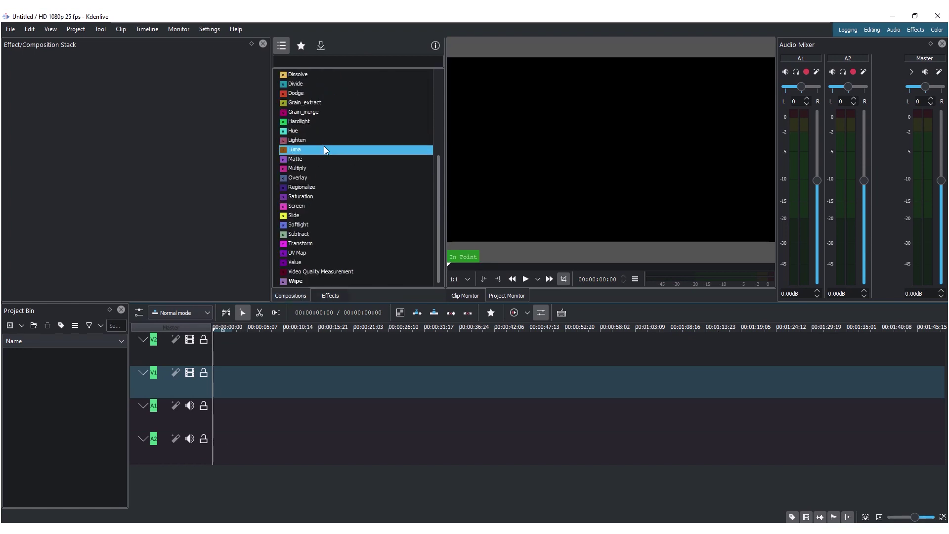
scroll(324, 146, "up", 5)
left_click(324, 148)
left_click(178, 312)
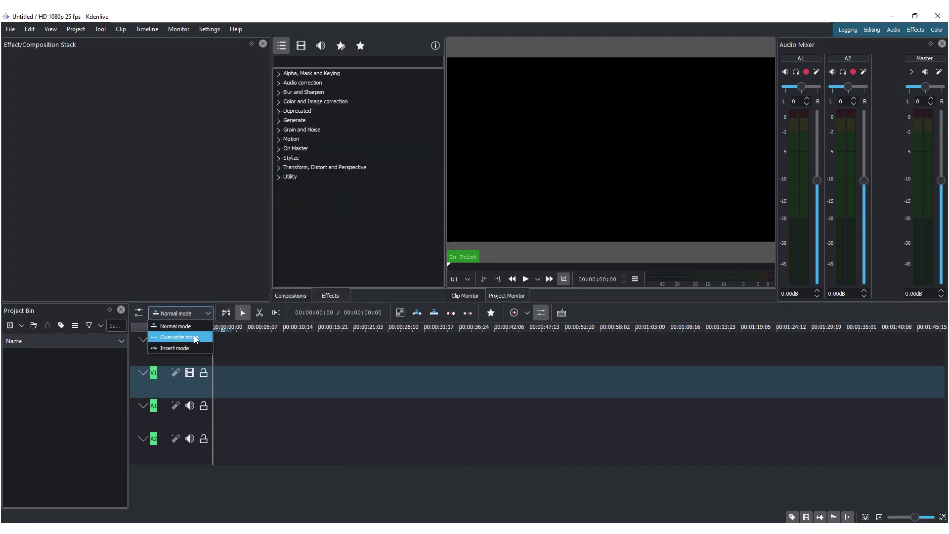
left_click(178, 324)
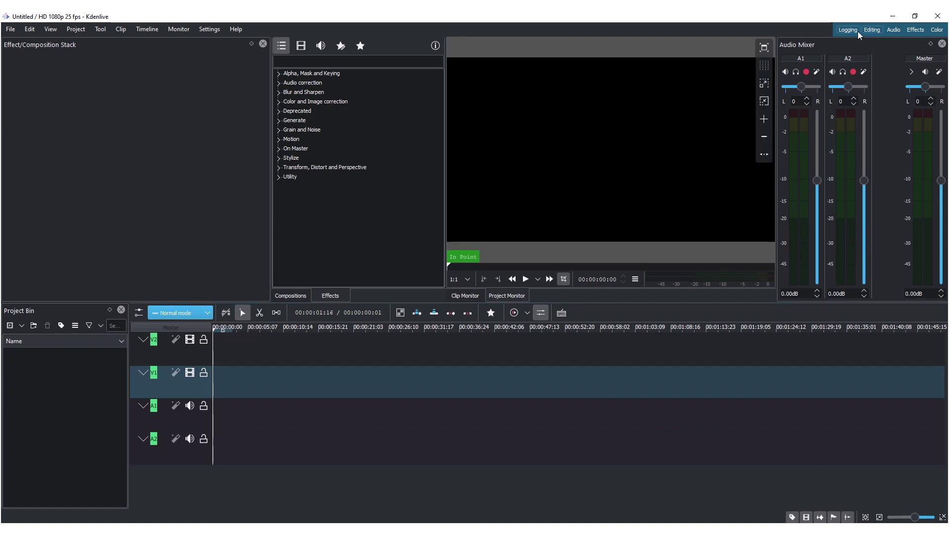
- Cycle through the Editing, Audio and Color workspace layouts
left_click(871, 29)
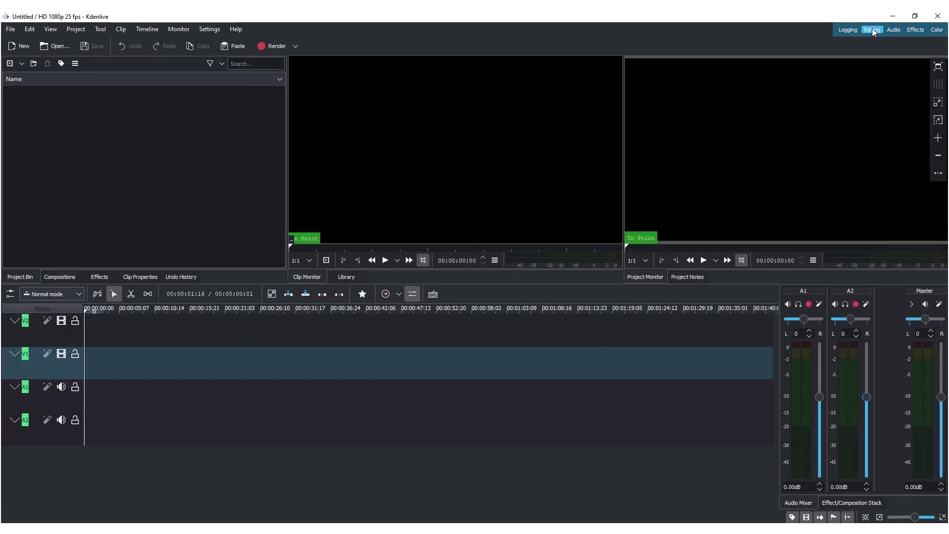
left_click(894, 30)
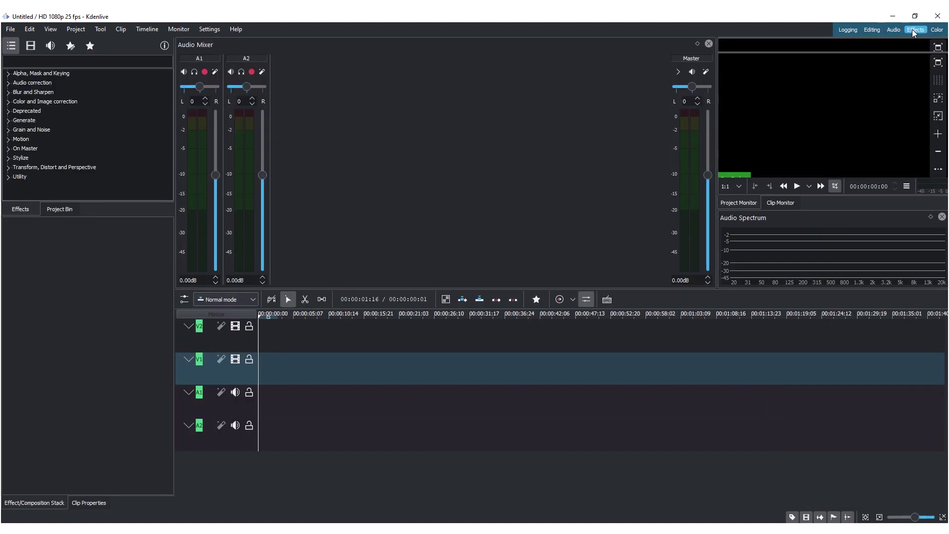
left_click(914, 29)
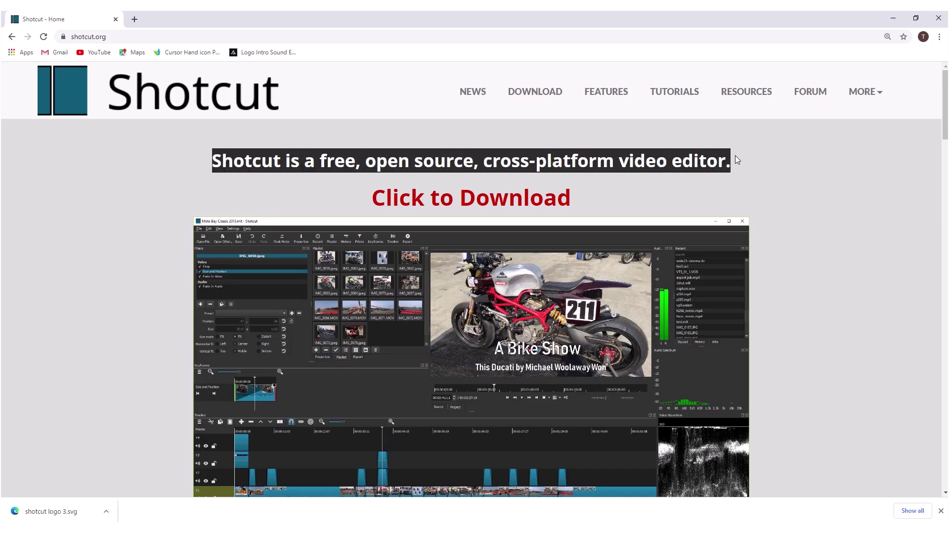
- Go to the Shotcut Download page using the homepage's download link
left_click(535, 92)
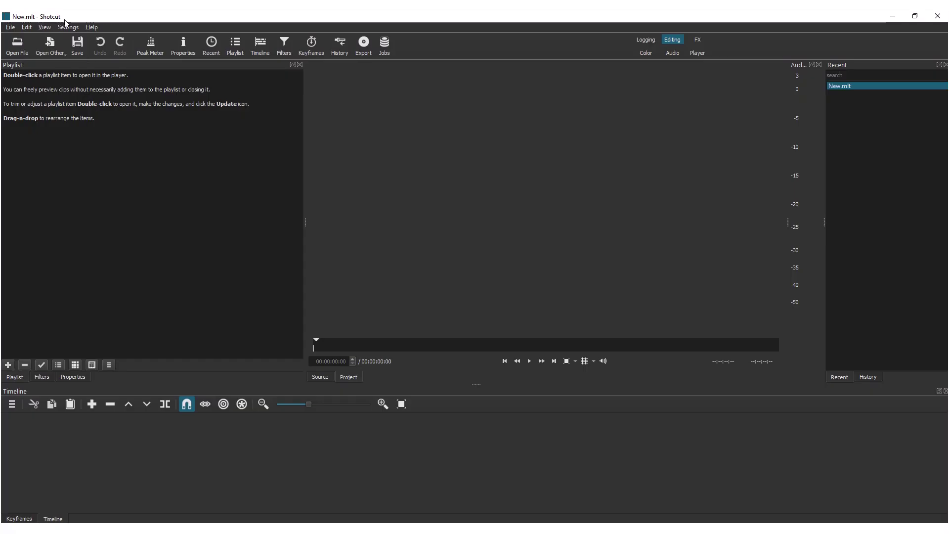
- Browse the Settings menu and the Keyframes, Timeline, Filters, Properties and Playlist panels
left_click(27, 27)
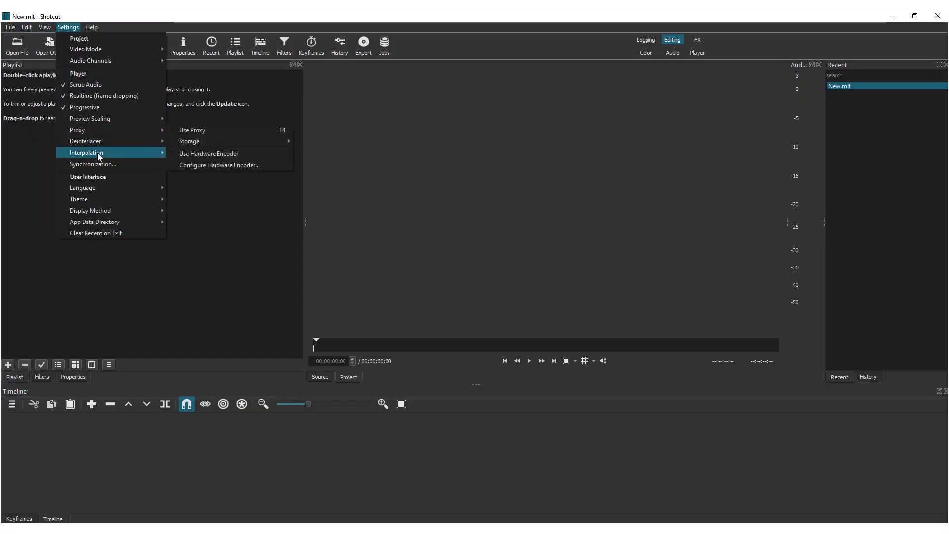
mouse_move(91, 61)
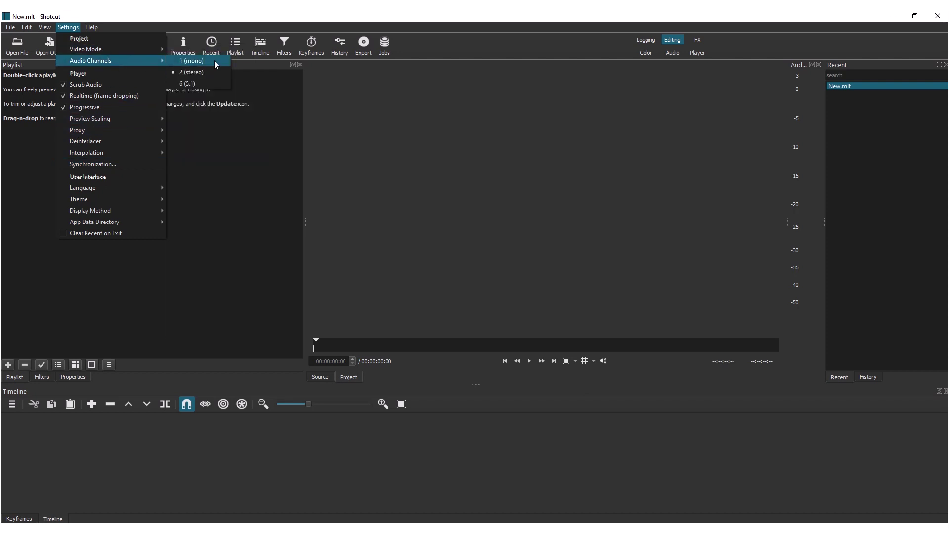
left_click(214, 59)
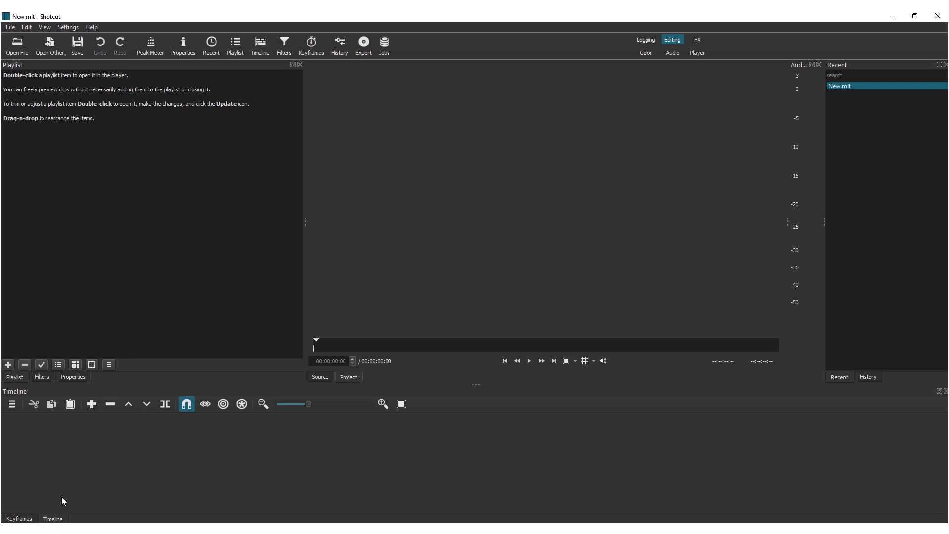
left_click(19, 518)
left_click(51, 517)
left_click(42, 377)
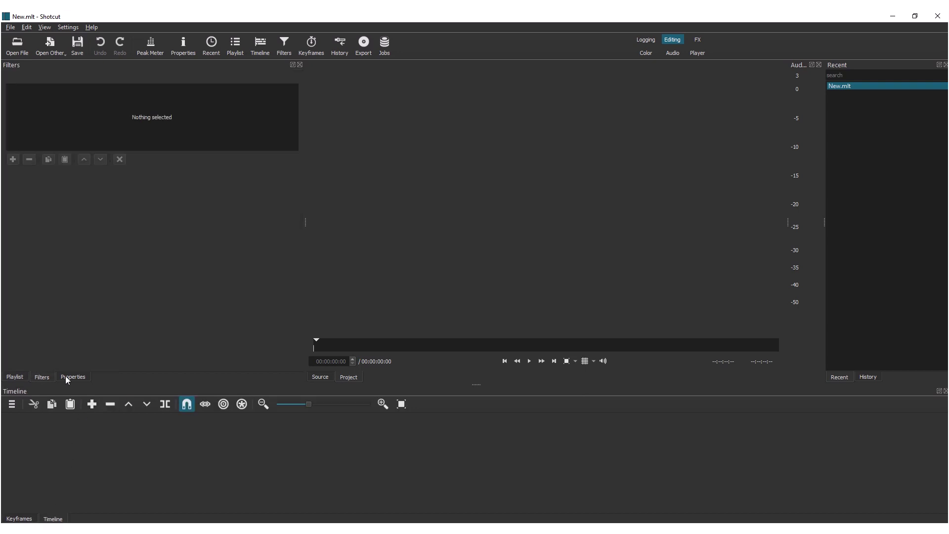
left_click(72, 377)
left_click(15, 377)
- Add Pexels Videos 1433307.mp4 from the Footage folder to the timeline and view its Filters and Properties
left_click(280, 530)
left_click(393, 497)
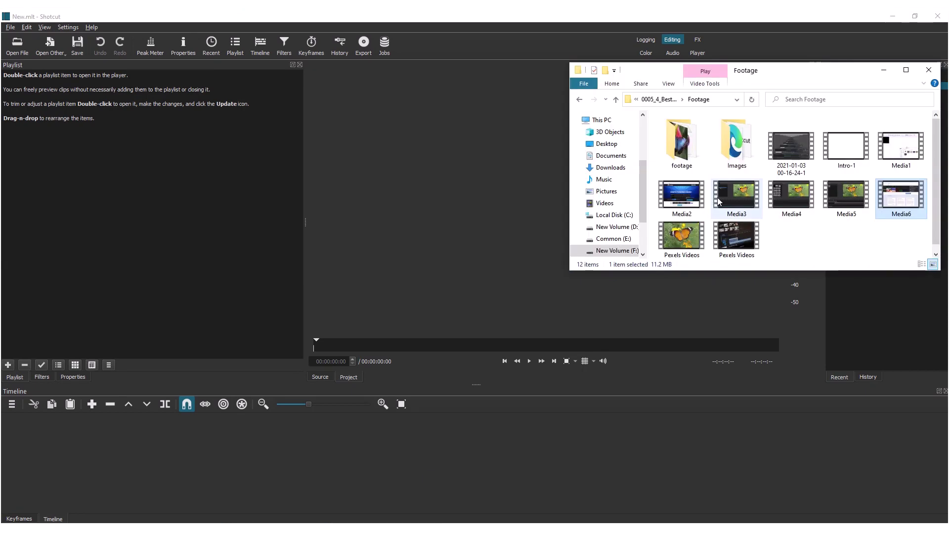
left_click_drag(681, 237, 280, 430)
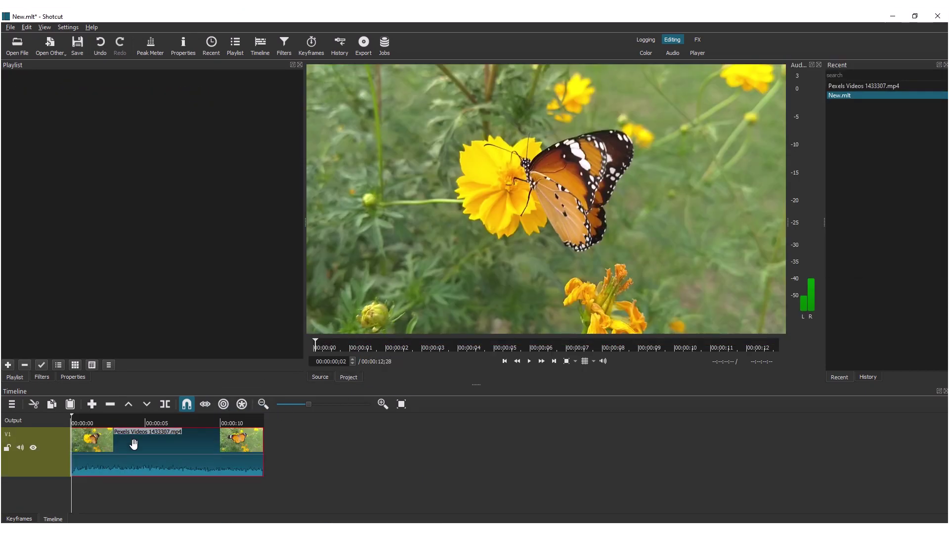
left_click(41, 376)
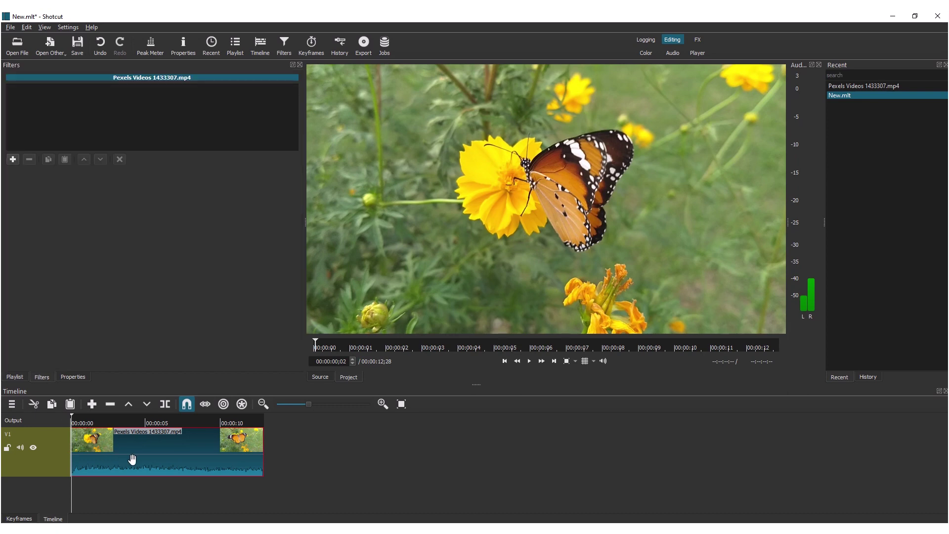
left_click(73, 377)
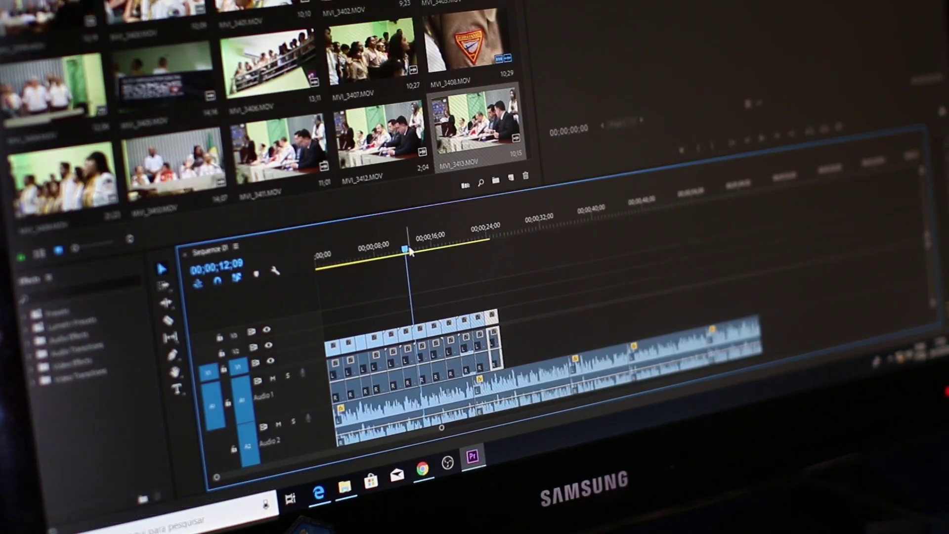
- Scrub the Sequence playhead forward to 00;00;24;29
left_click_drag(409, 252, 483, 253)
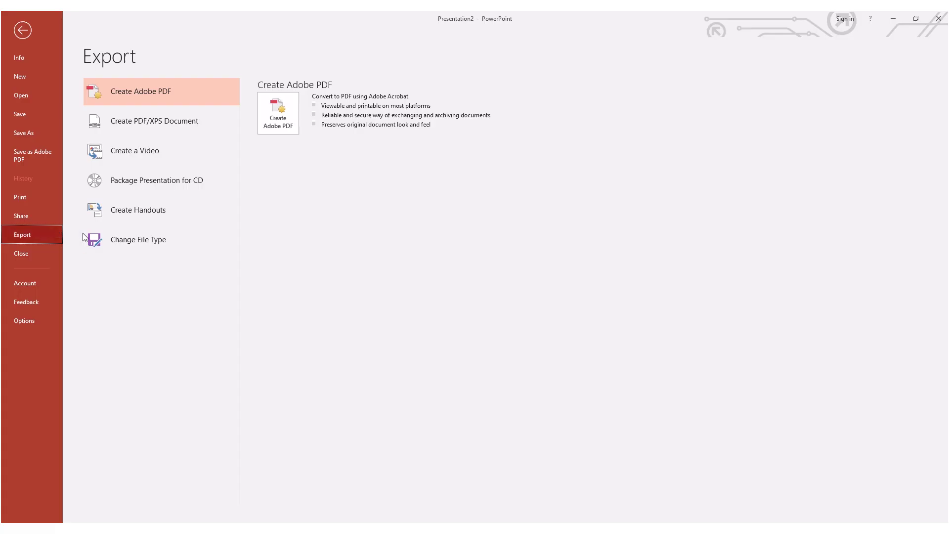
- Choose Ultra HD (4K) quality in the Create a Video export options
left_click(153, 150)
left_click(306, 163)
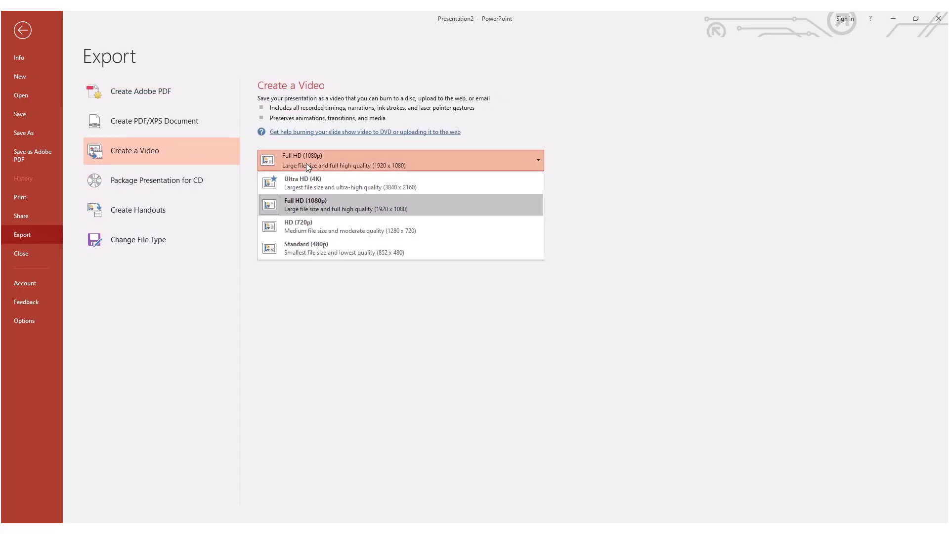
left_click(310, 182)
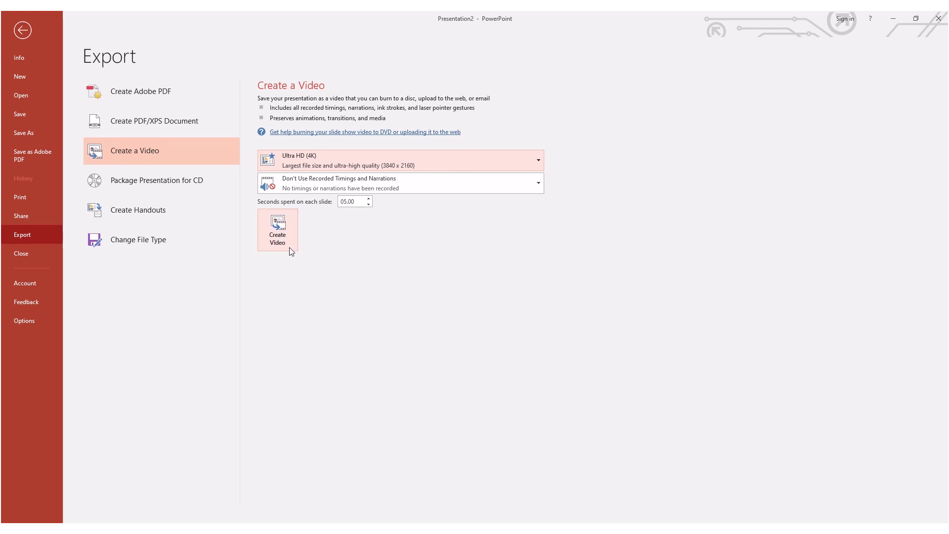